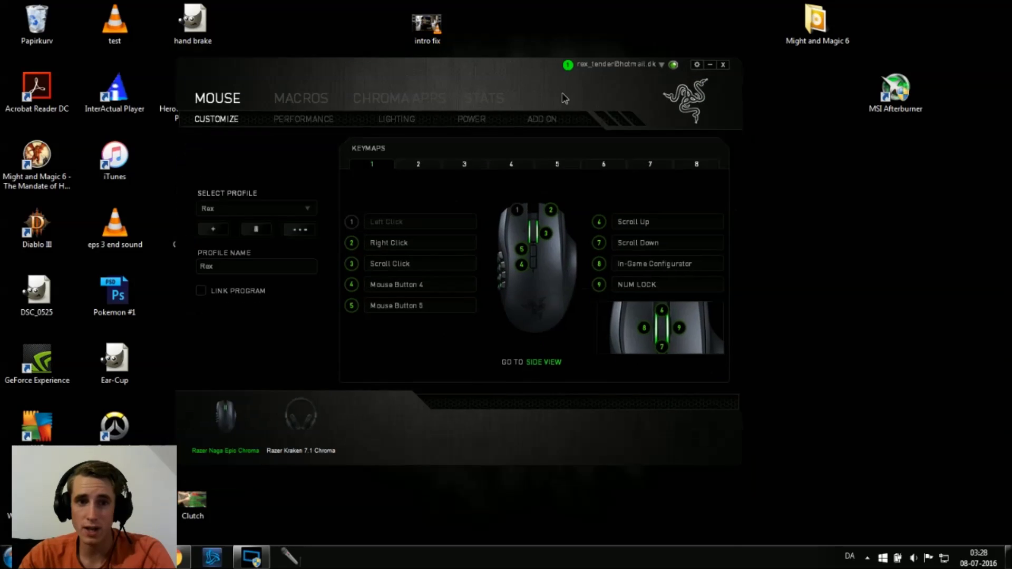
Drag the Razer Synapse window rightward across the desktop in three moves
{"action": "left_click_drag", "start_coordinate": [584, 115], "coordinate": [600, 119]}
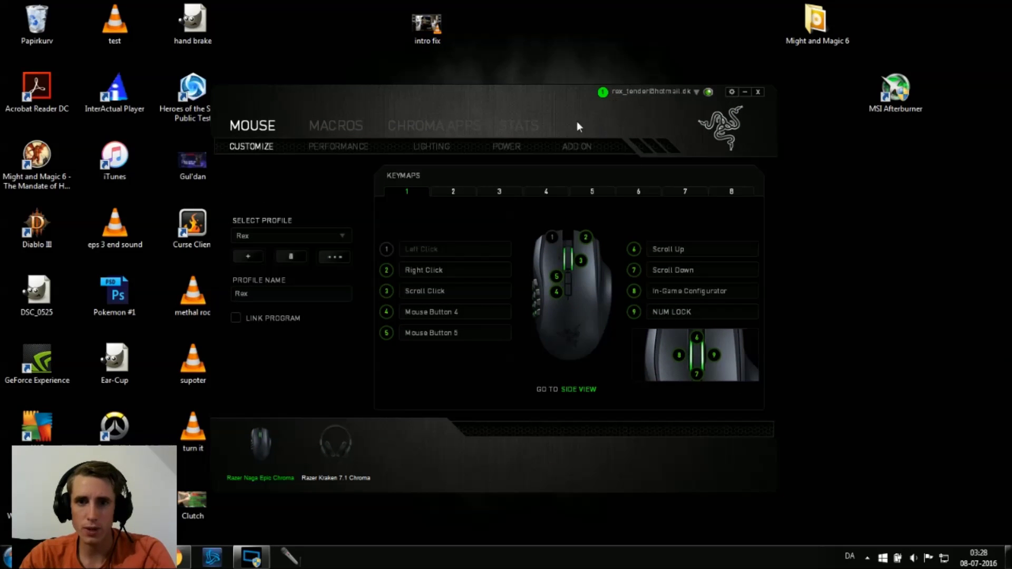
{"action": "left_click_drag", "start_coordinate": [559, 98], "coordinate": [567, 84]}
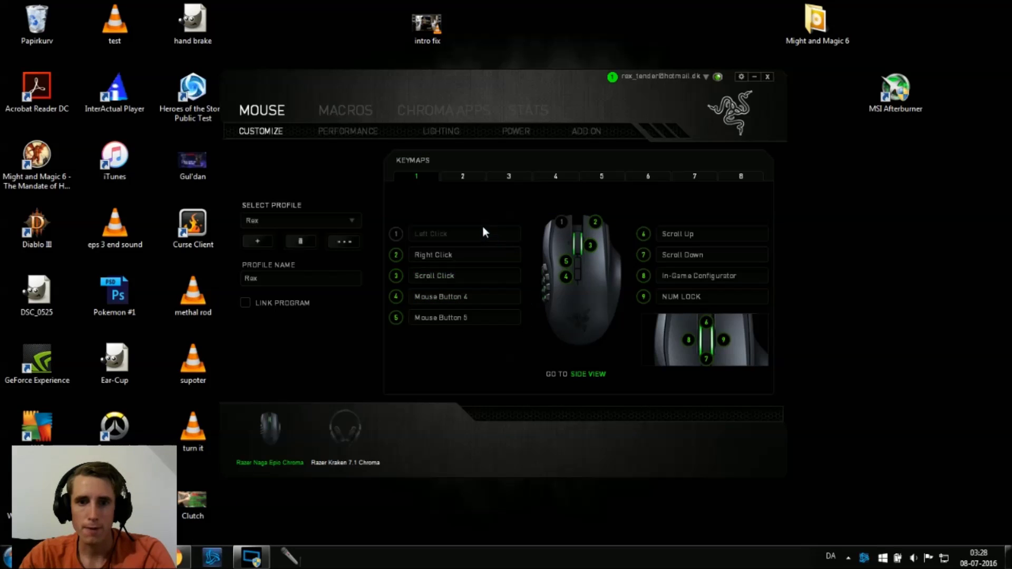
{"action": "left_click_drag", "start_coordinate": [565, 100], "coordinate": [648, 103]}
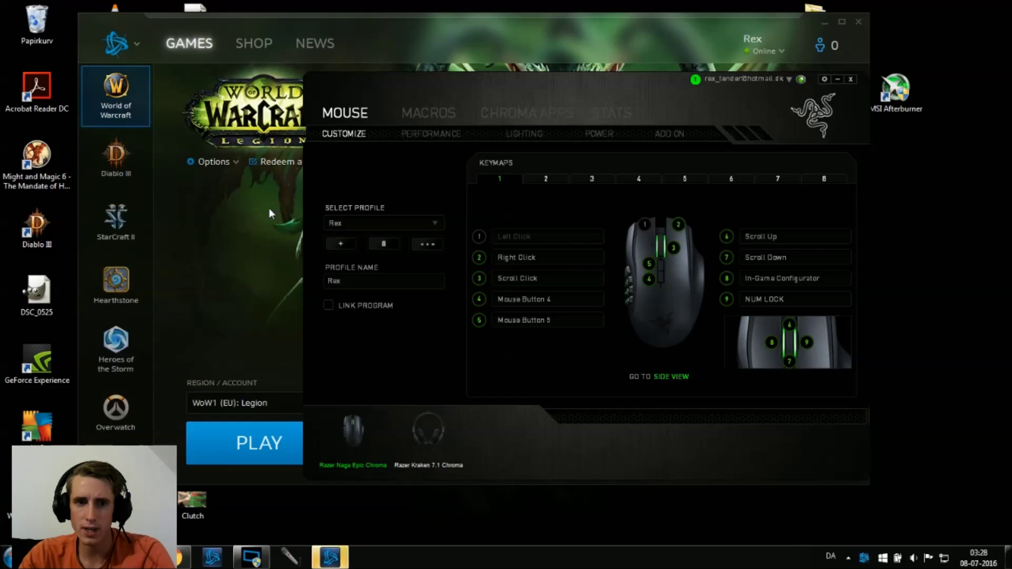
Bring up Battle.net, try playing World of Warcraft, and dismiss its startup error
{"action": "left_click", "coordinate": [251, 241]}
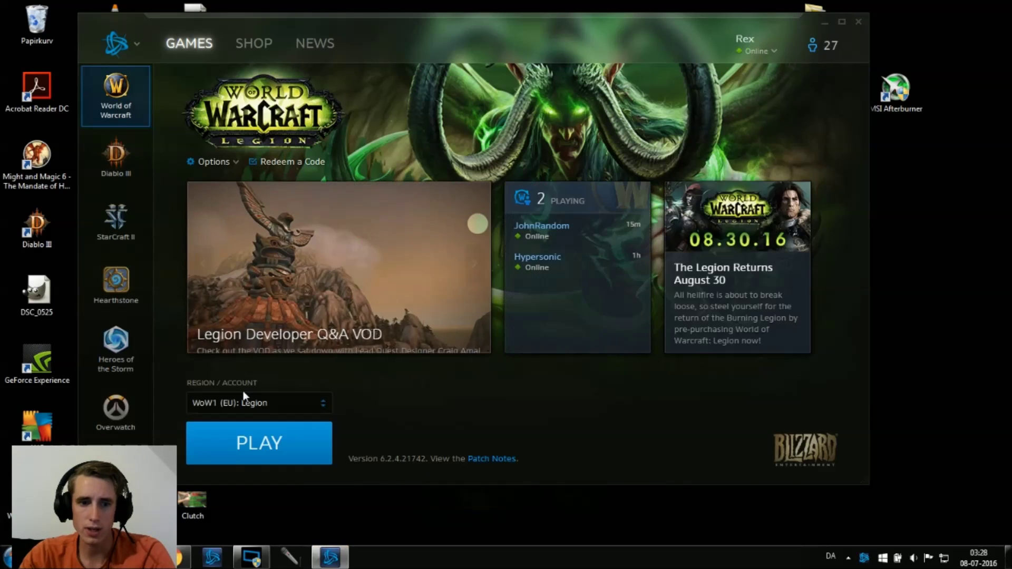
{"action": "left_click", "coordinate": [275, 452]}
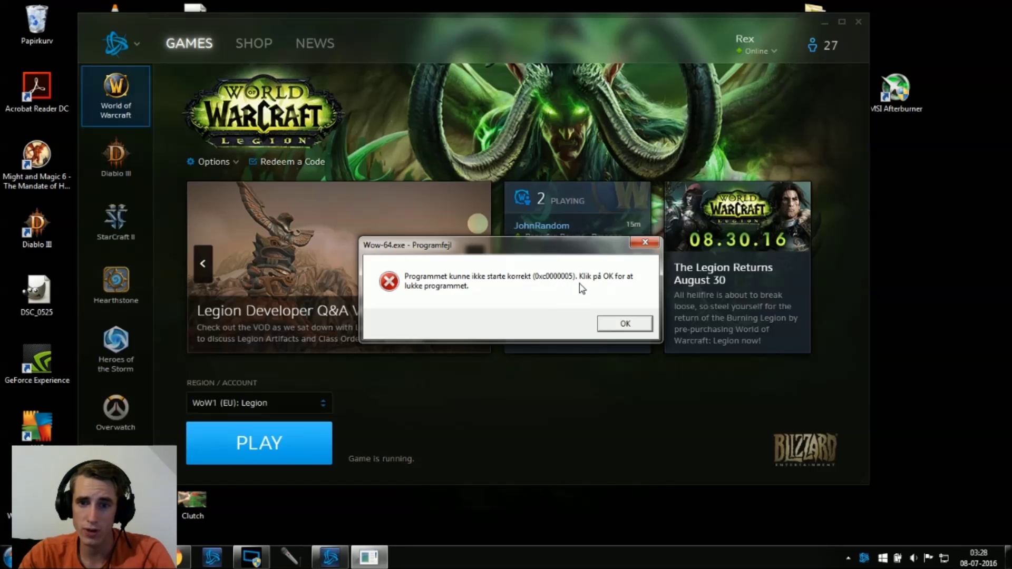
{"action": "left_click", "coordinate": [626, 323]}
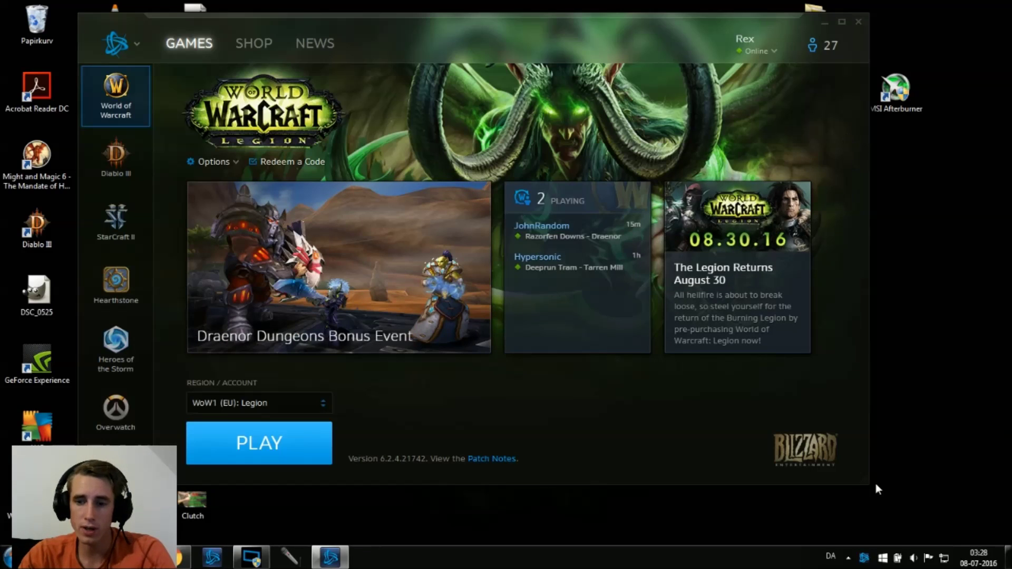
Check the tray icons, reposition the launcher, and select Heroes of the Storm
{"action": "left_click", "coordinate": [848, 558]}
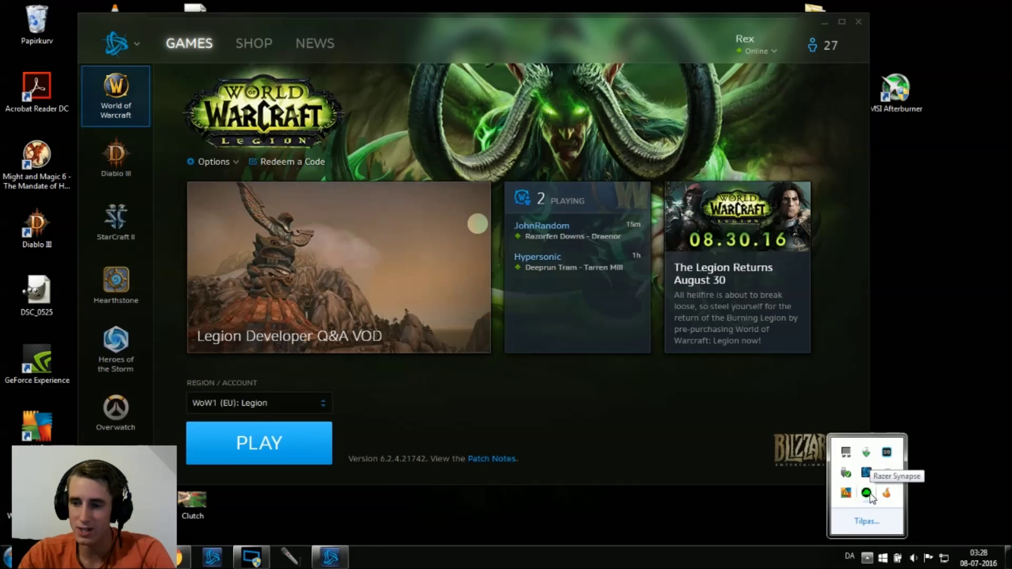
{"action": "left_click", "coordinate": [646, 420]}
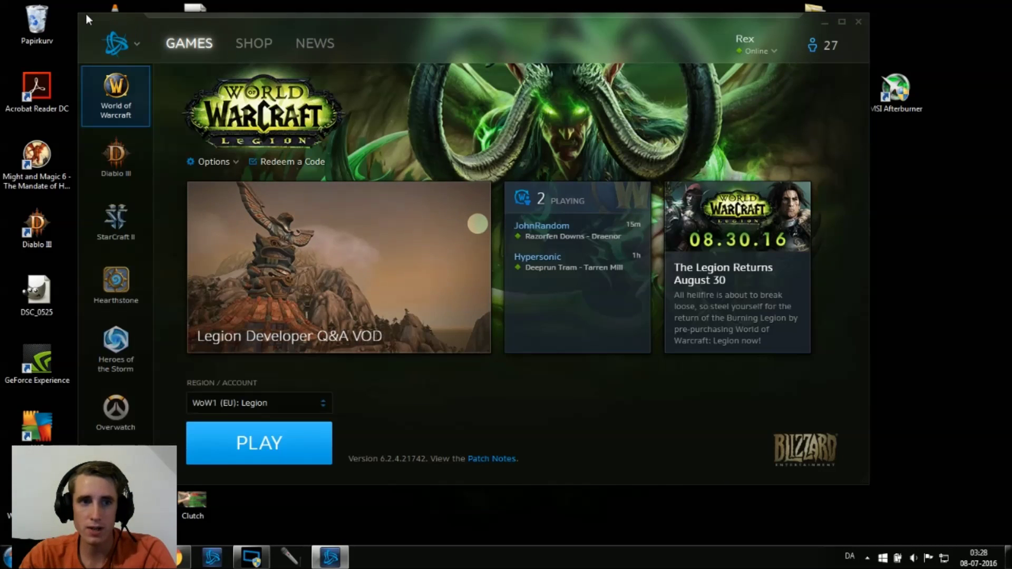
{"action": "mouse_move", "coordinate": [613, 39]}
{"action": "left_mouse_down"}
{"action": "mouse_move", "coordinate": [570, 30]}
{"action": "mouse_move", "coordinate": [643, 39]}
{"action": "left_mouse_up"}
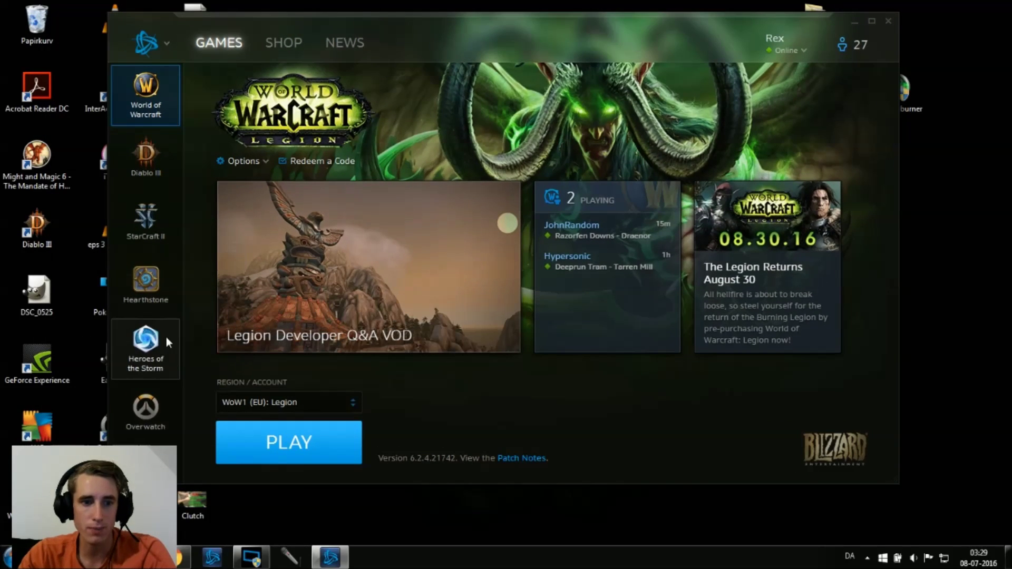
{"action": "left_click", "coordinate": [146, 348]}
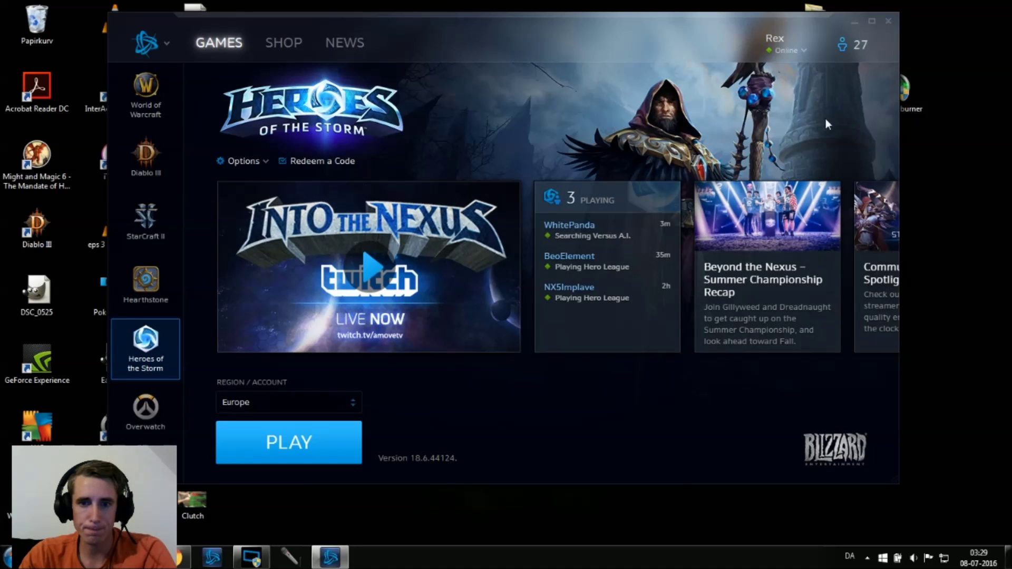
Minimize Battle.net and open the Synapse stats app, dismissing its tracking prompt
{"action": "left_click", "coordinate": [854, 21]}
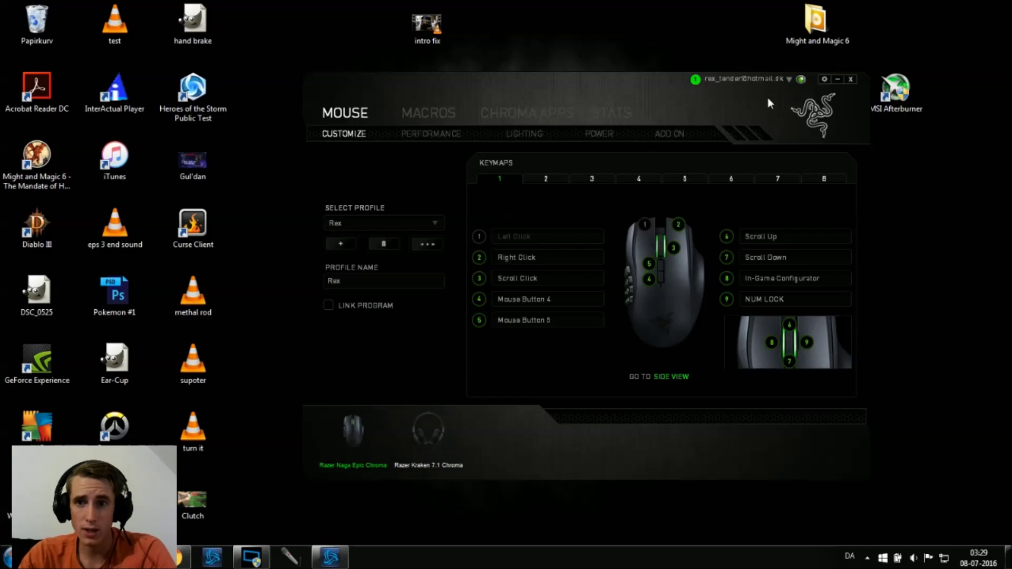
{"action": "left_click_drag", "start_coordinate": [650, 85], "coordinate": [620, 78]}
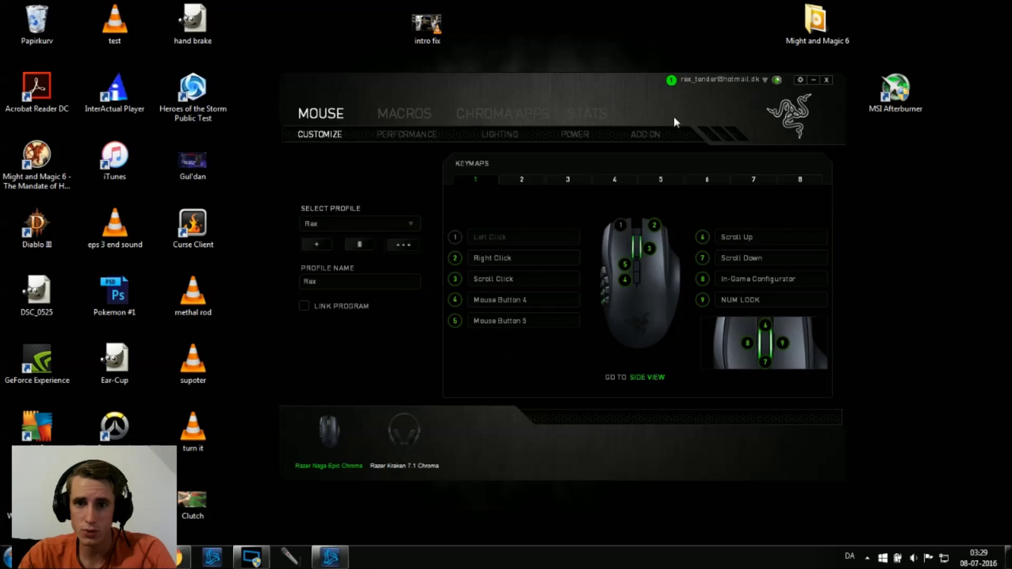
{"action": "left_click", "coordinate": [581, 115]}
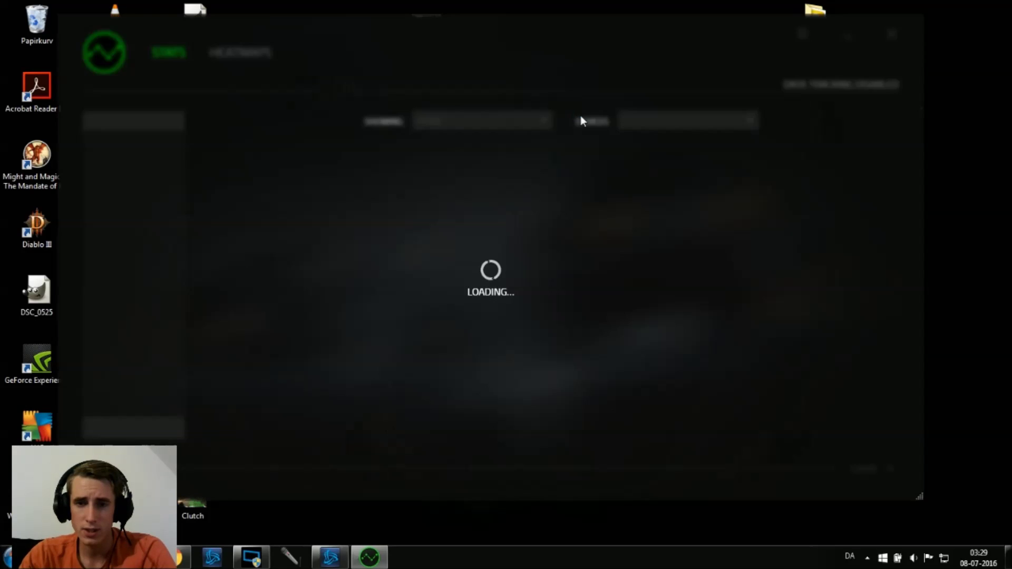
{"action": "left_click", "coordinate": [738, 360]}
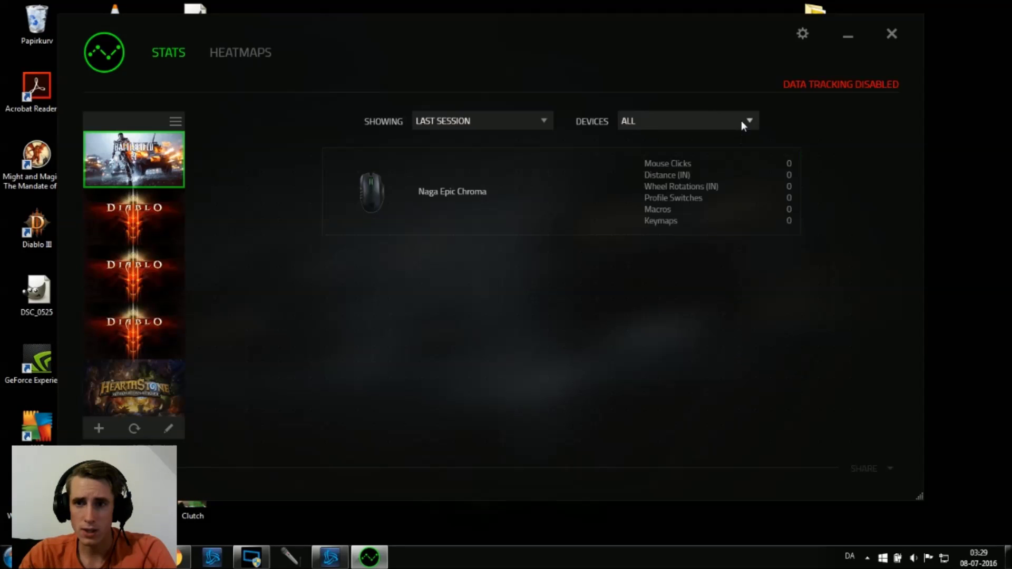
Turn Data Tracking off in the stats settings, confirm, and close the stats app
{"action": "left_click", "coordinate": [804, 32]}
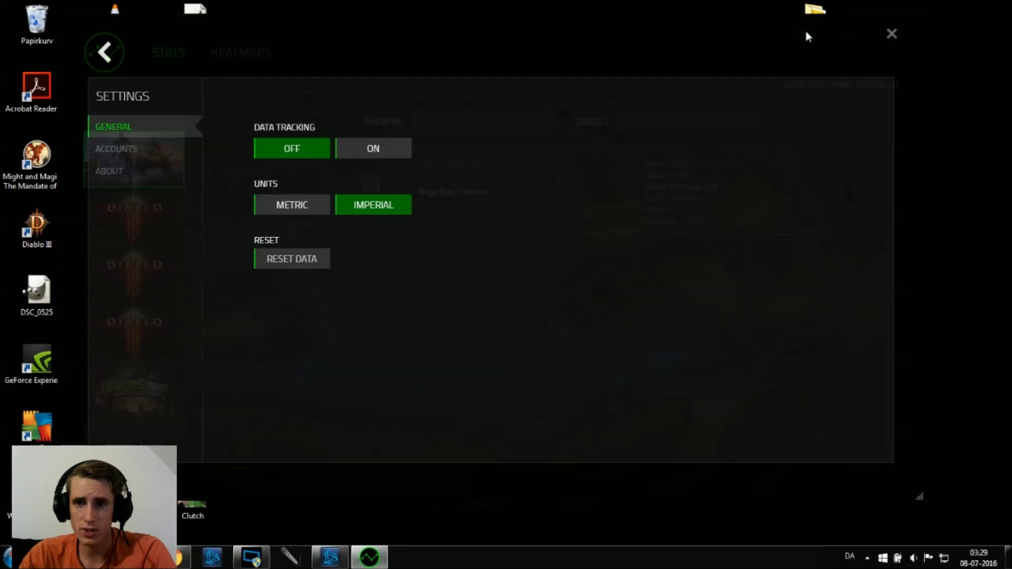
{"action": "left_click", "coordinate": [295, 143]}
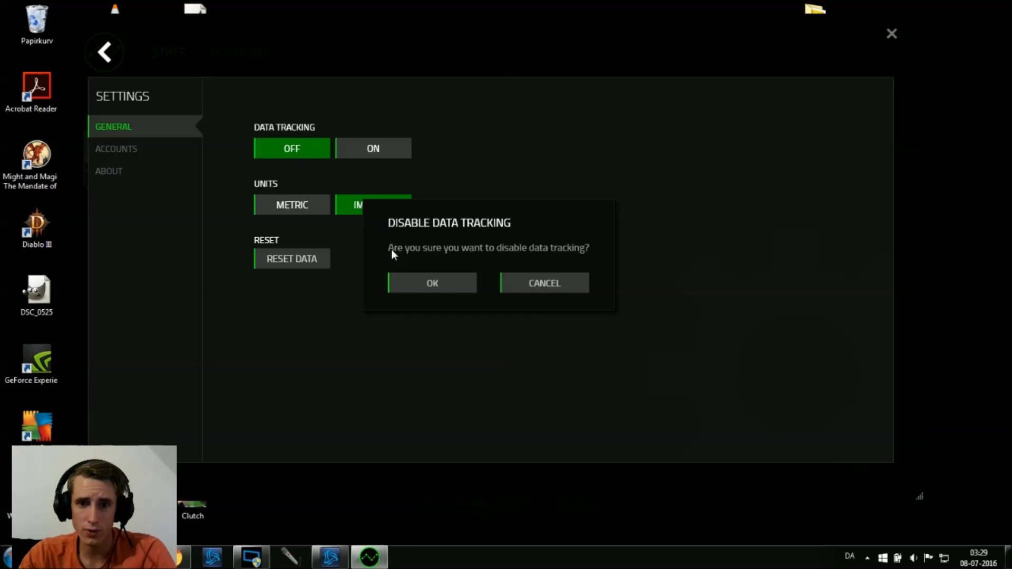
{"action": "left_click", "coordinate": [450, 286]}
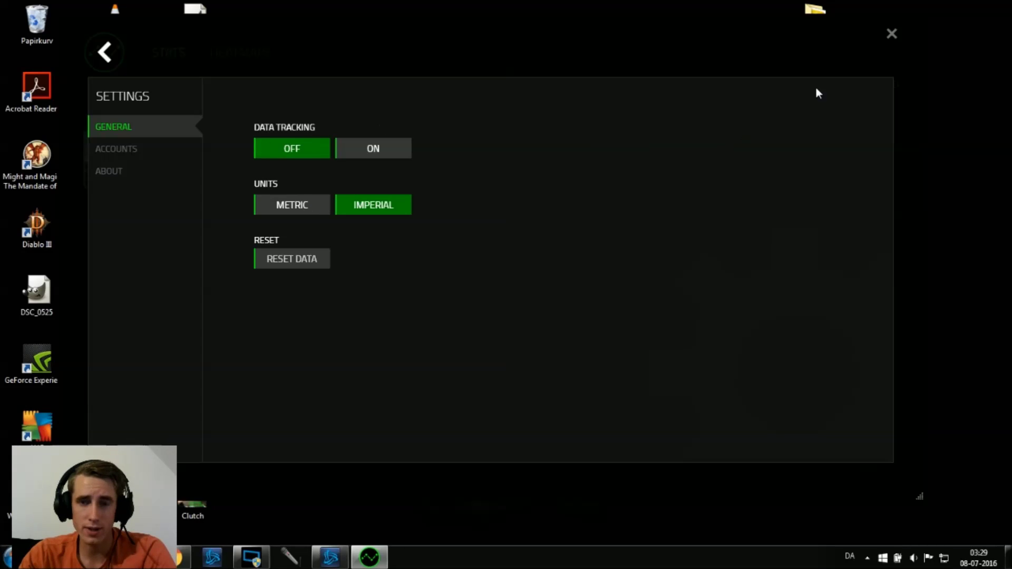
{"action": "left_click", "coordinate": [890, 37]}
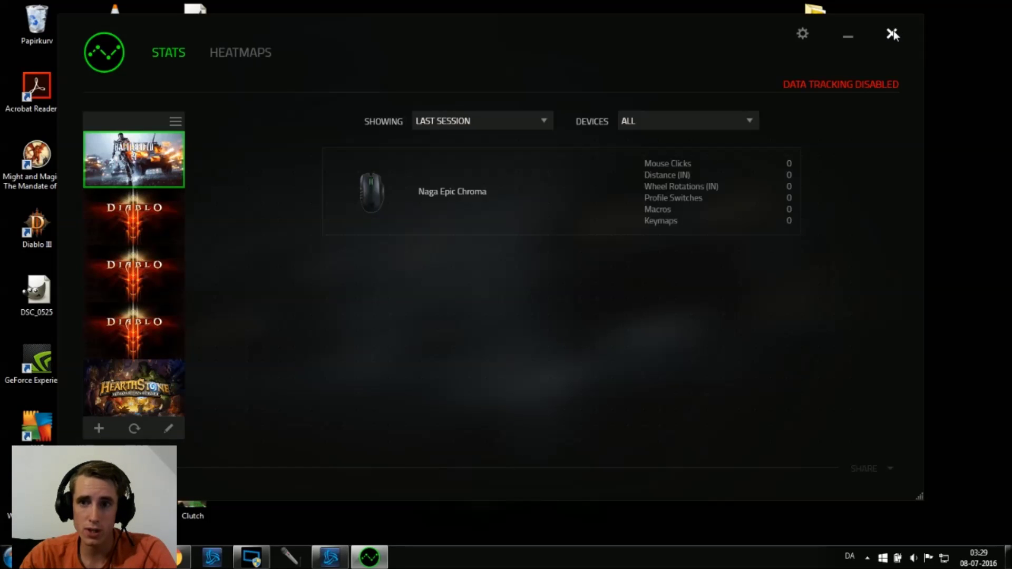
{"action": "left_click", "coordinate": [892, 34]}
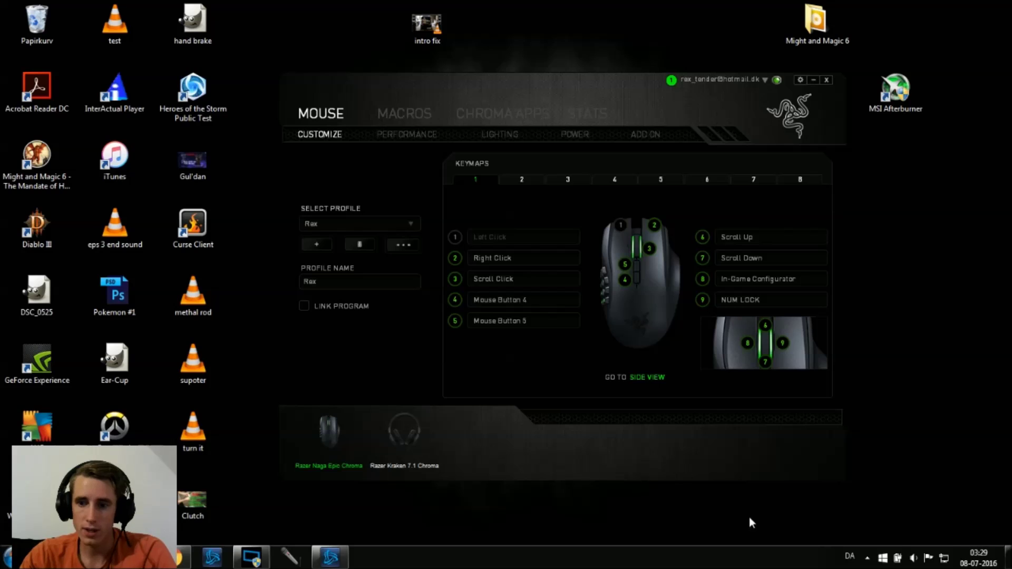
Open AVG Internet Security from the tray and move its window slightly up-left
{"action": "left_click", "coordinate": [864, 558]}
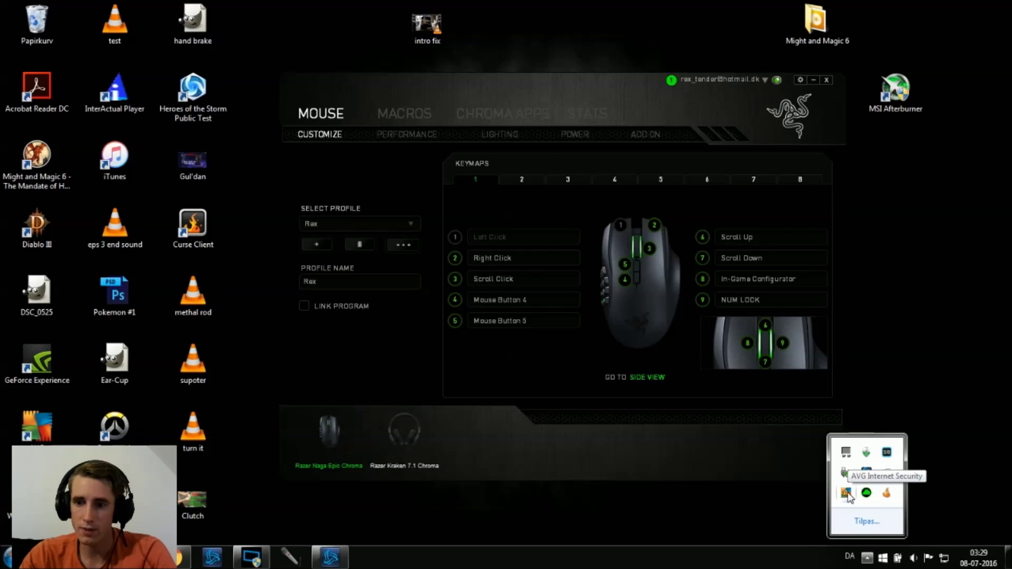
{"action": "double_click", "coordinate": [847, 494]}
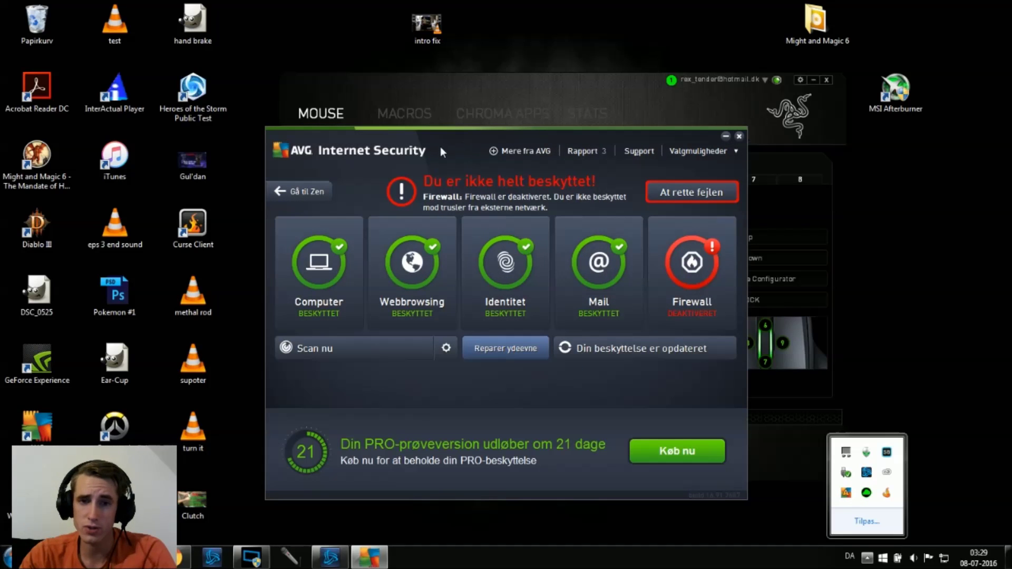
{"action": "left_click_drag", "start_coordinate": [441, 147], "coordinate": [411, 132]}
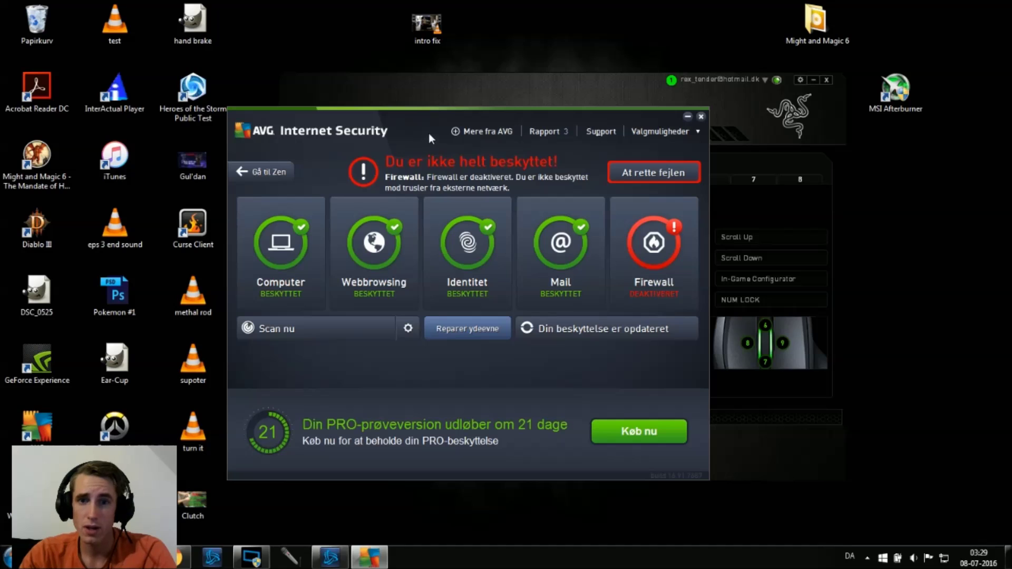
Close the AVG window and minimize the Battle.net launcher
{"action": "left_click", "coordinate": [702, 117]}
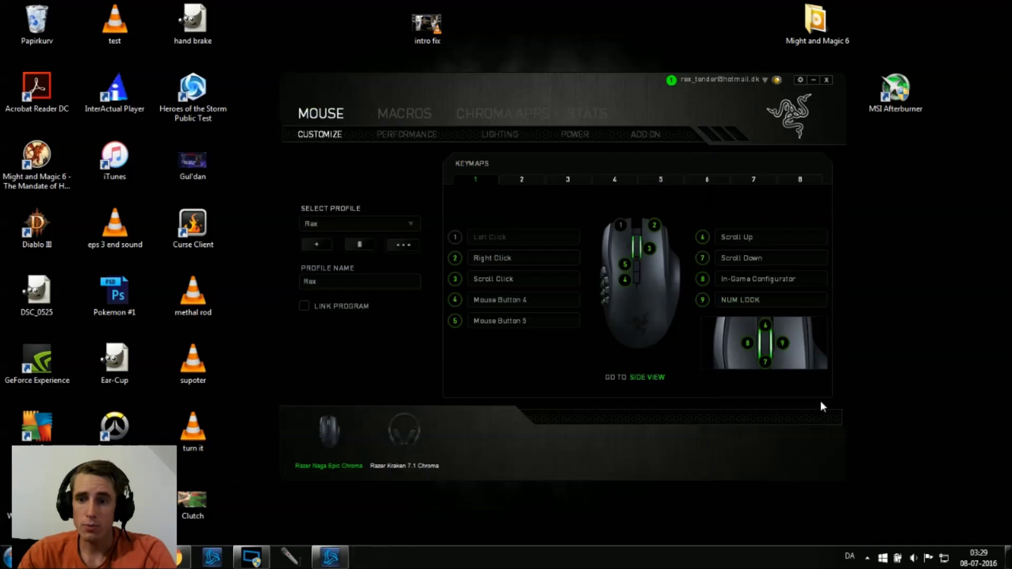
{"action": "left_click", "coordinate": [867, 558]}
{"action": "left_click", "coordinate": [330, 557]}
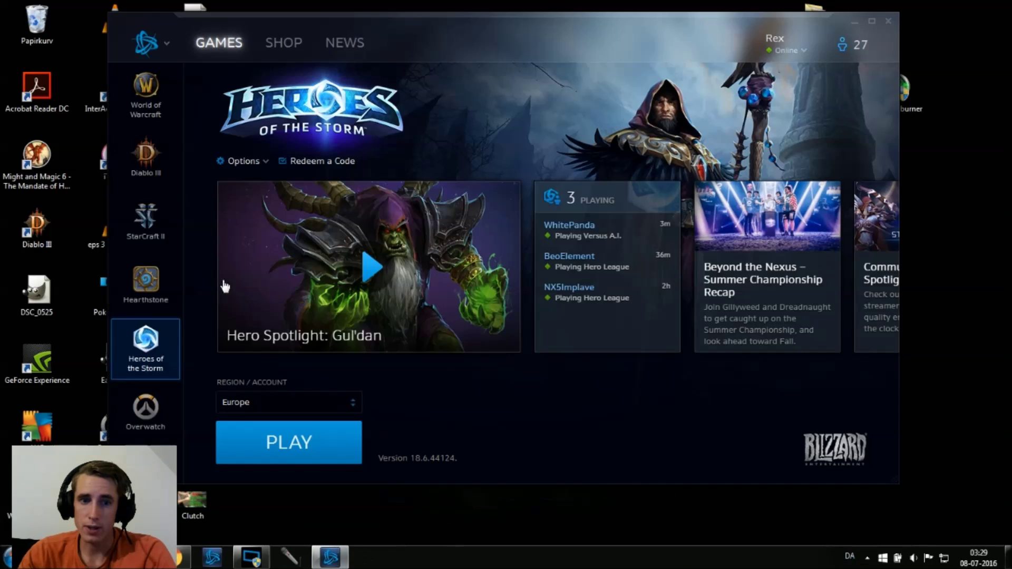
{"action": "mouse_move", "coordinate": [766, 267]}
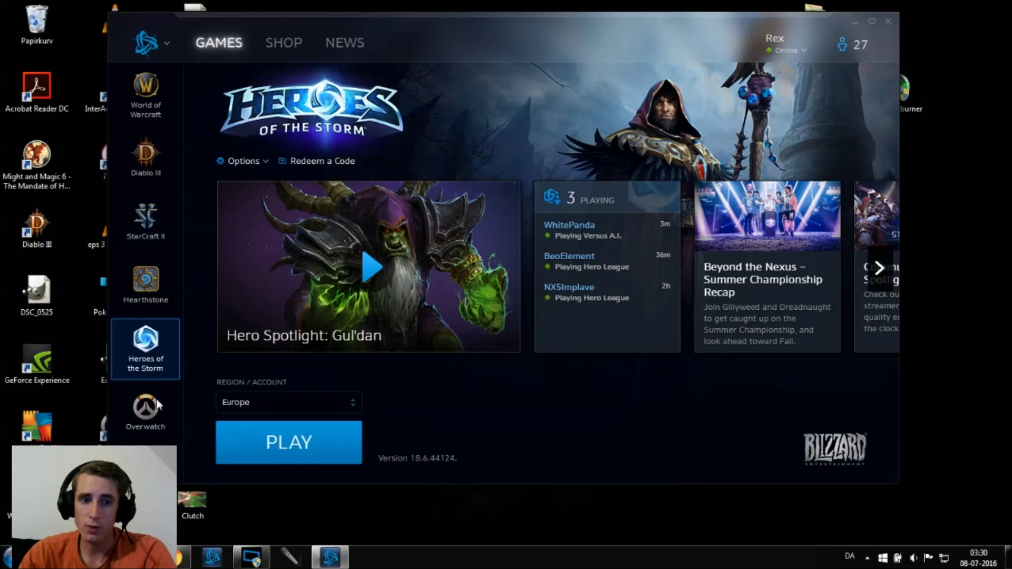
{"action": "left_click", "coordinate": [853, 22]}
Check the Razer tray menu without closing Synapse, then bring up AVG's tray options
{"action": "left_click", "coordinate": [868, 558]}
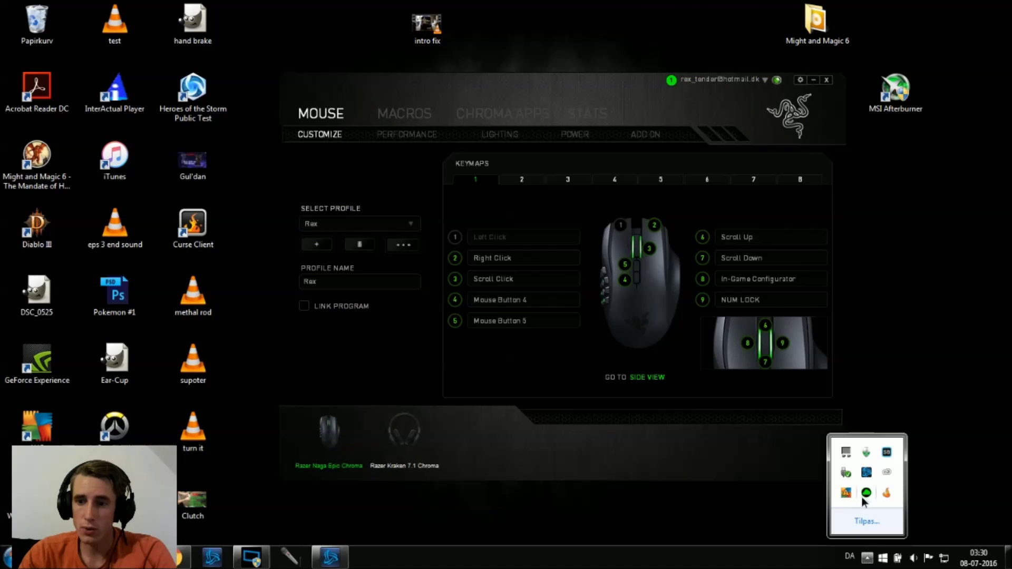
{"action": "right_click", "coordinate": [864, 495]}
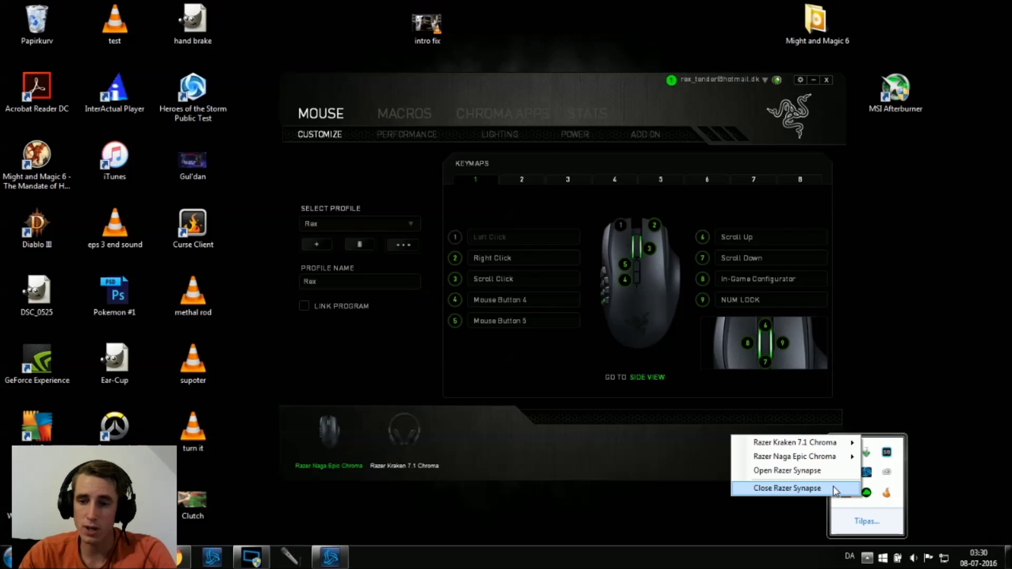
{"action": "left_click", "coordinate": [864, 501]}
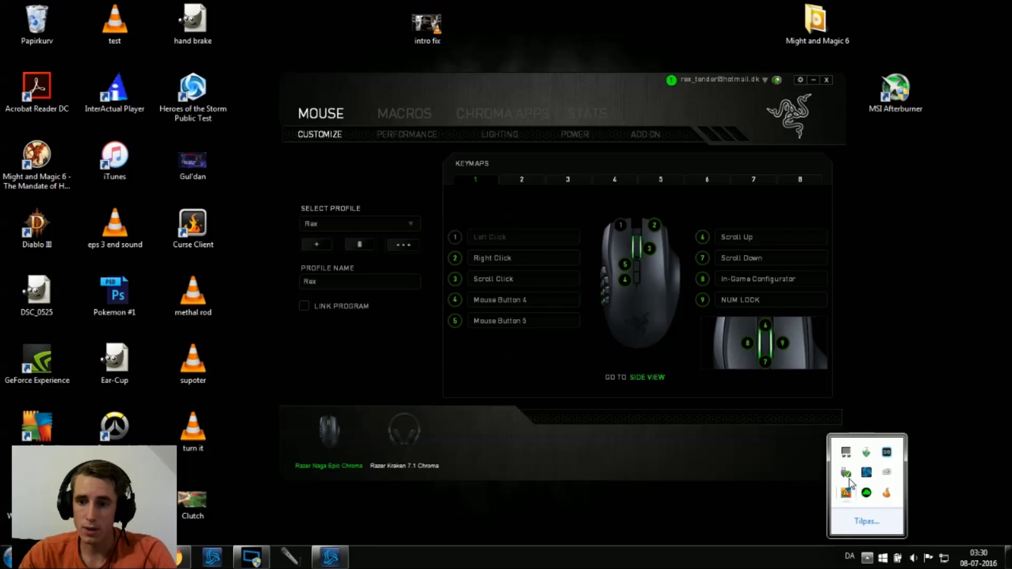
{"action": "double_click", "coordinate": [846, 493]}
{"action": "right_click", "coordinate": [846, 493]}
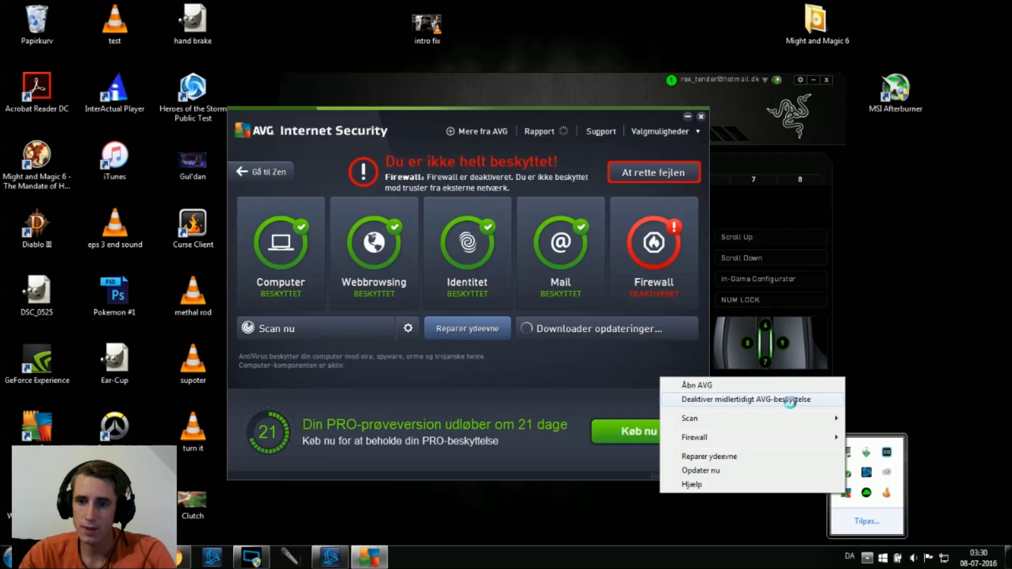
Choose 'Deaktiver midlertidigt AVG-beskyttelse' for 10 minutter, confirm, and close AVG
{"action": "left_click", "coordinate": [793, 401]}
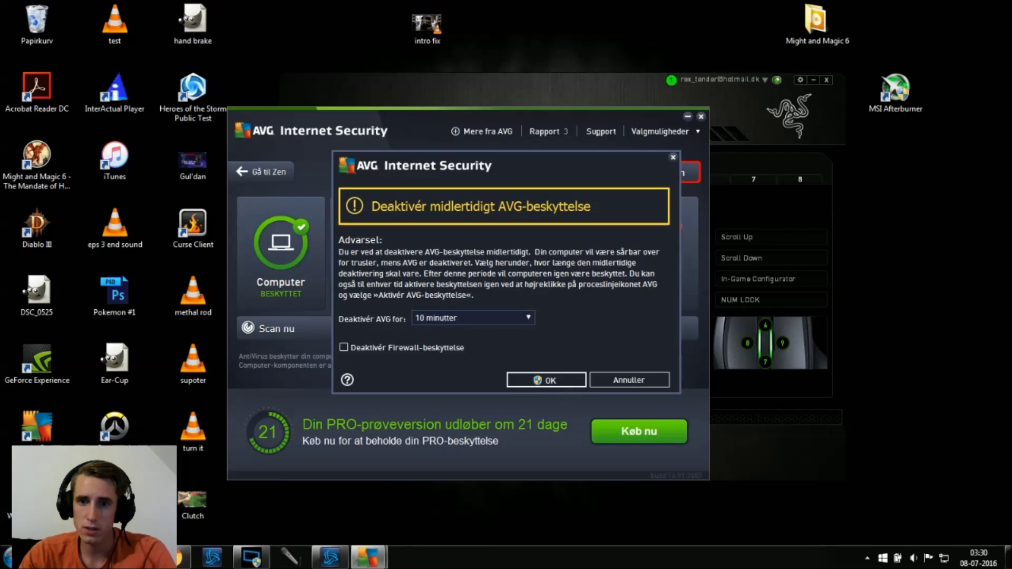
{"action": "left_click", "coordinate": [547, 379]}
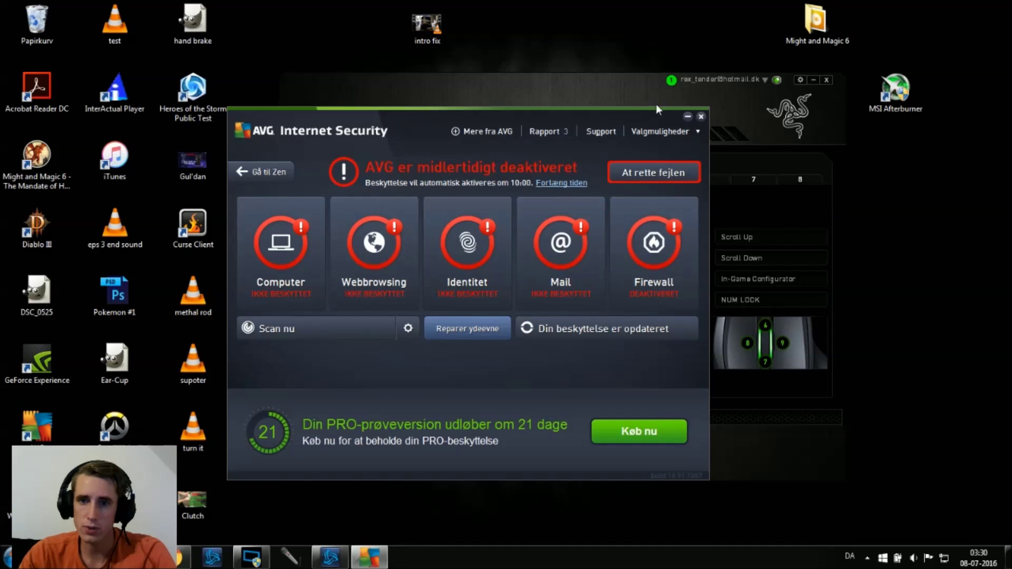
{"action": "left_click", "coordinate": [702, 116]}
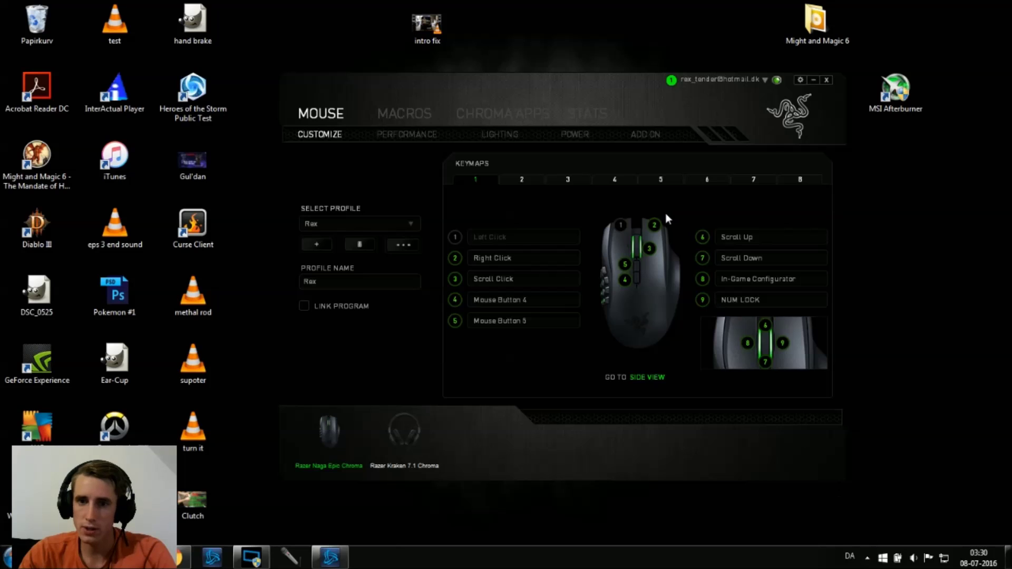
Reposition Synapse, bring up Battle.net, and start Heroes of the Storm with PLAY
{"action": "left_click_drag", "start_coordinate": [590, 94], "coordinate": [628, 98]}
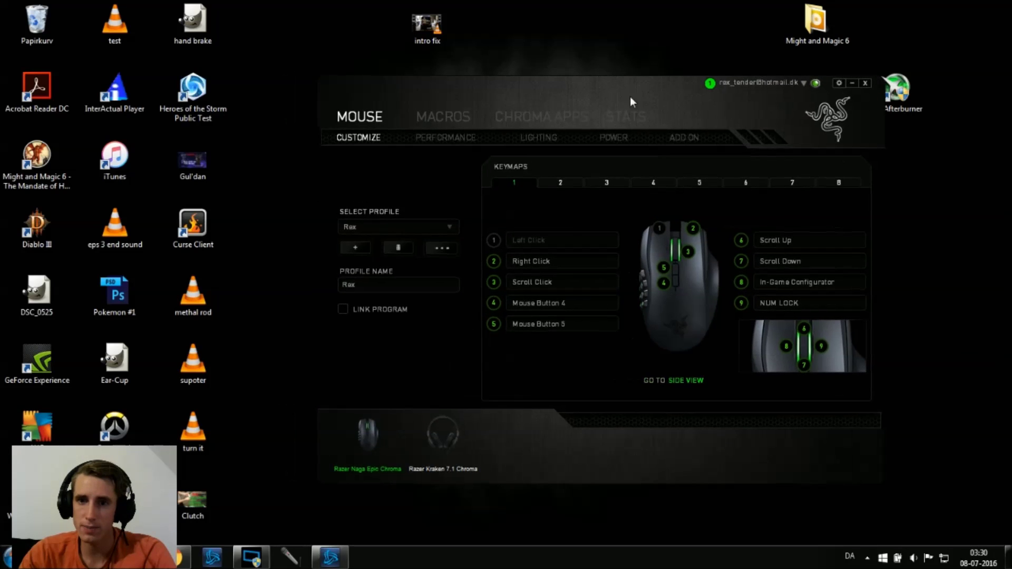
{"action": "left_click_drag", "start_coordinate": [582, 95], "coordinate": [548, 111]}
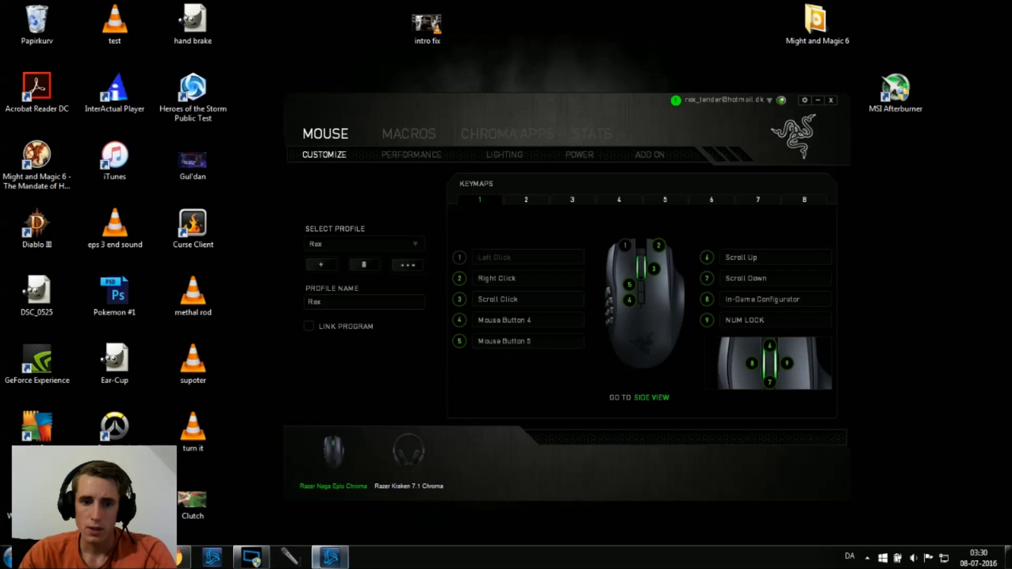
{"action": "left_click", "coordinate": [330, 558]}
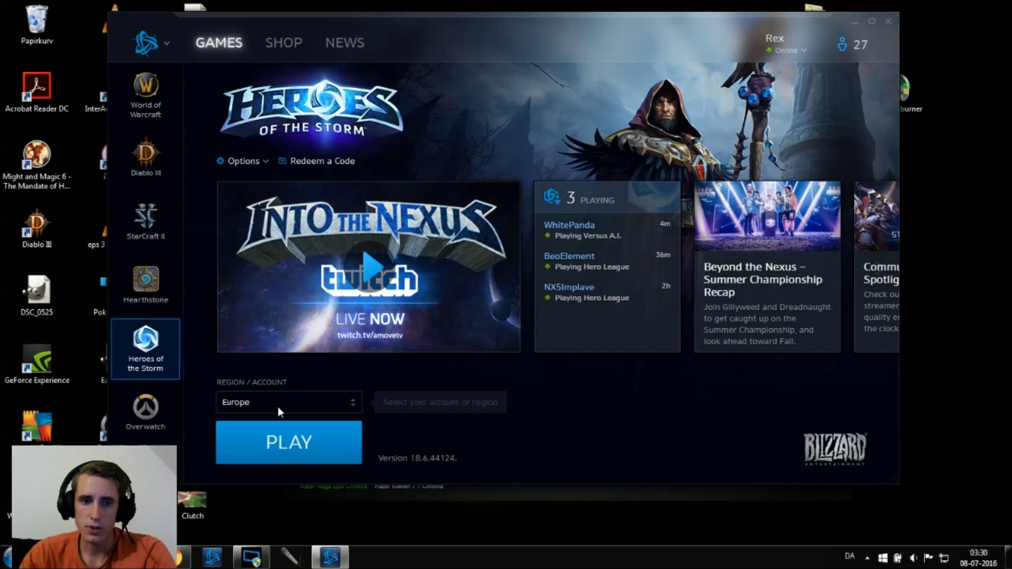
{"action": "left_click", "coordinate": [293, 434]}
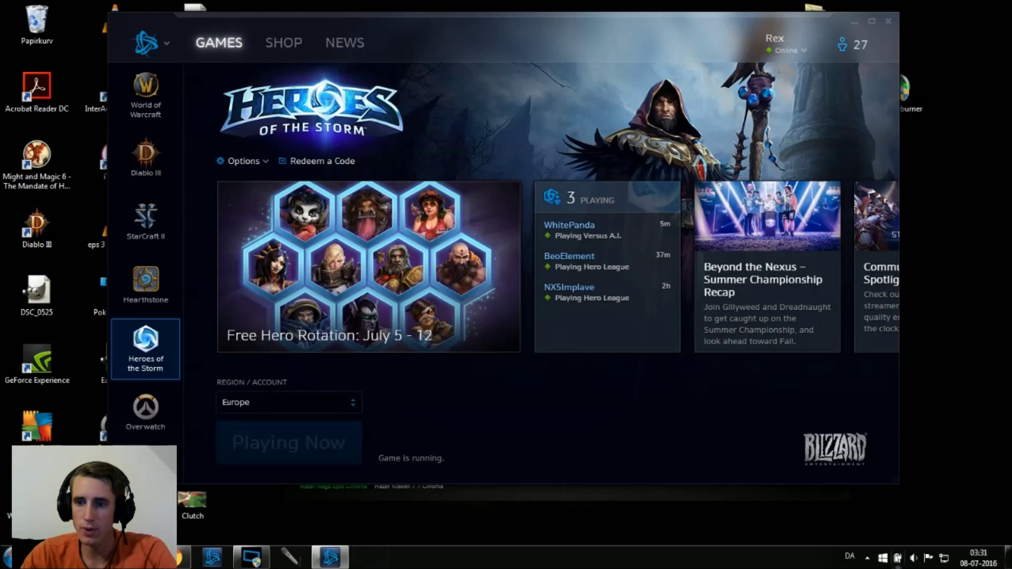
Check AVG's protection status from the tray, then close its window
{"action": "left_click", "coordinate": [867, 558]}
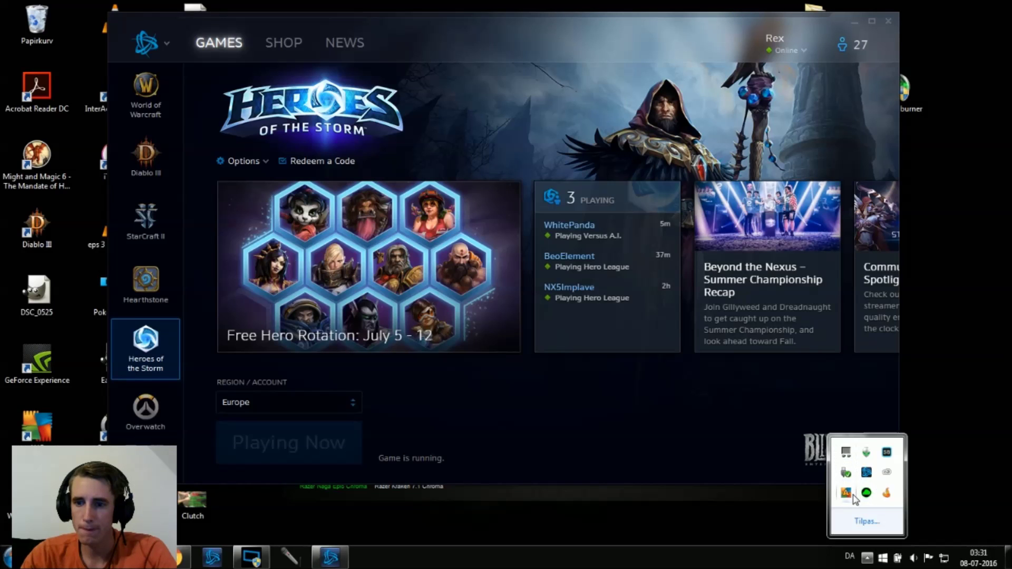
{"action": "double_click", "coordinate": [853, 497]}
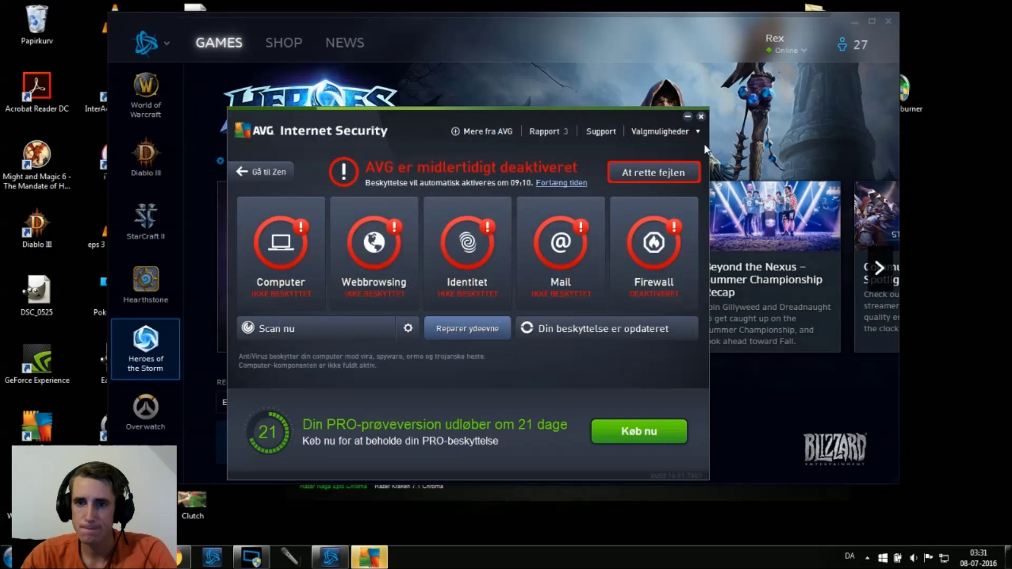
{"action": "left_click", "coordinate": [701, 117]}
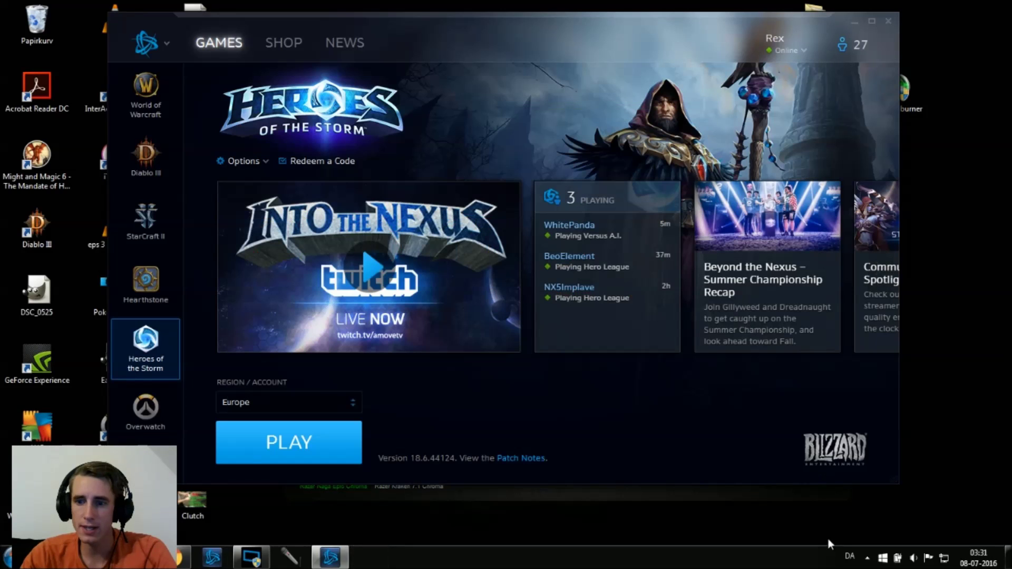
{"action": "left_click", "coordinate": [867, 557]}
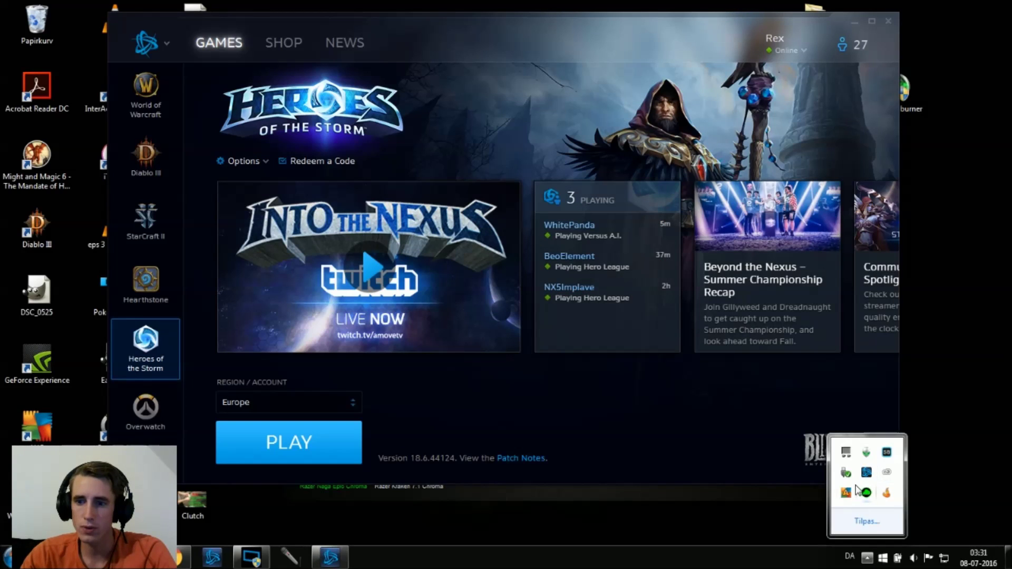
{"action": "left_click", "coordinate": [728, 533]}
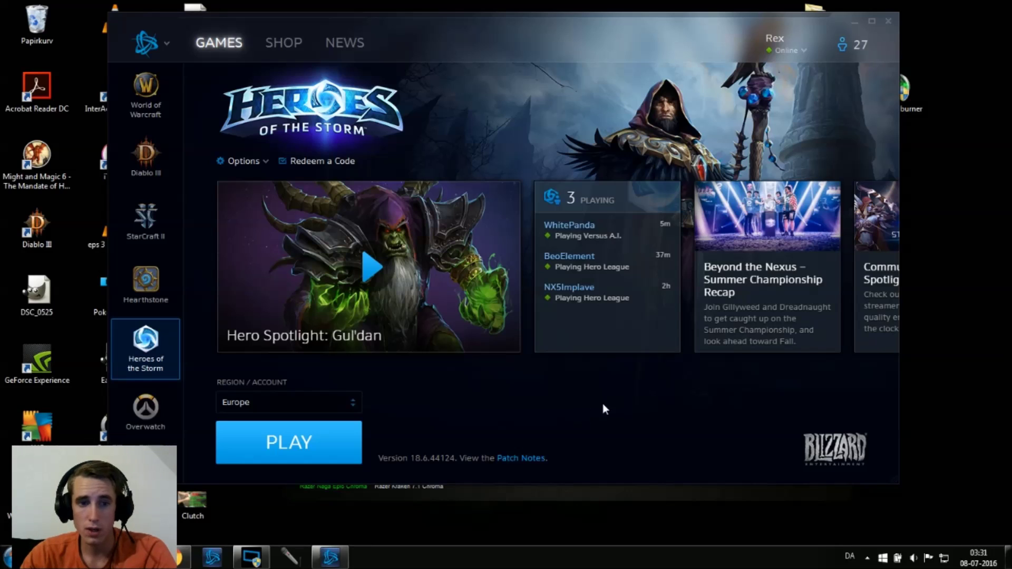
Review the tray icons, move the Battle.net launcher down-right, and minimize it
{"action": "left_click", "coordinate": [867, 558]}
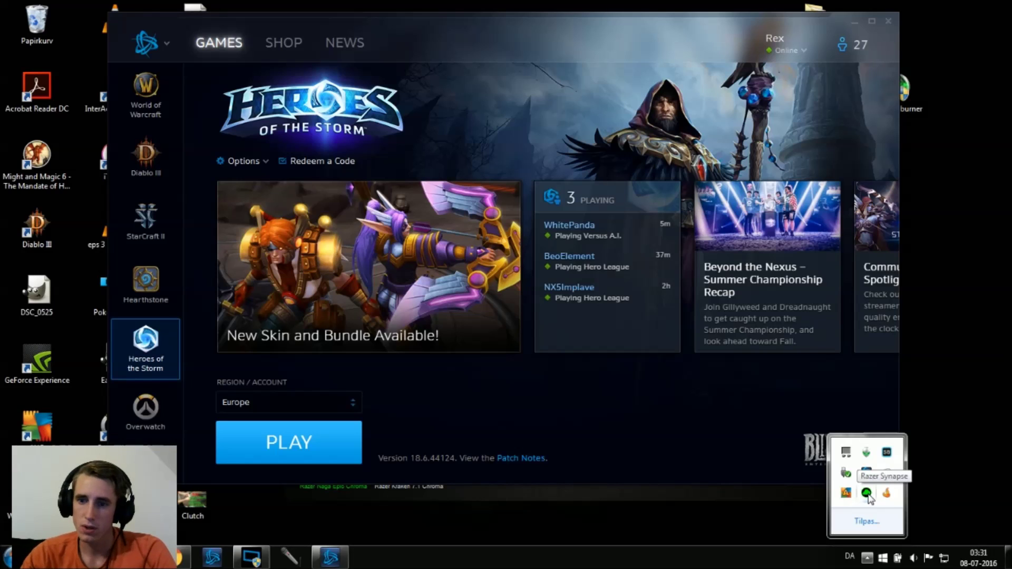
{"action": "left_click", "coordinate": [652, 448]}
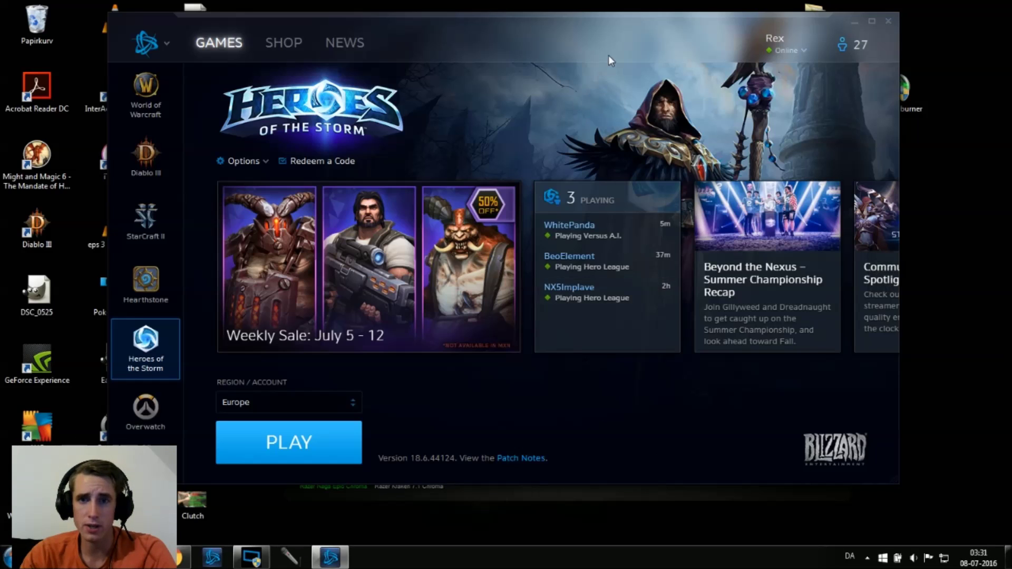
{"action": "left_click_drag", "start_coordinate": [622, 34], "coordinate": [617, 49]}
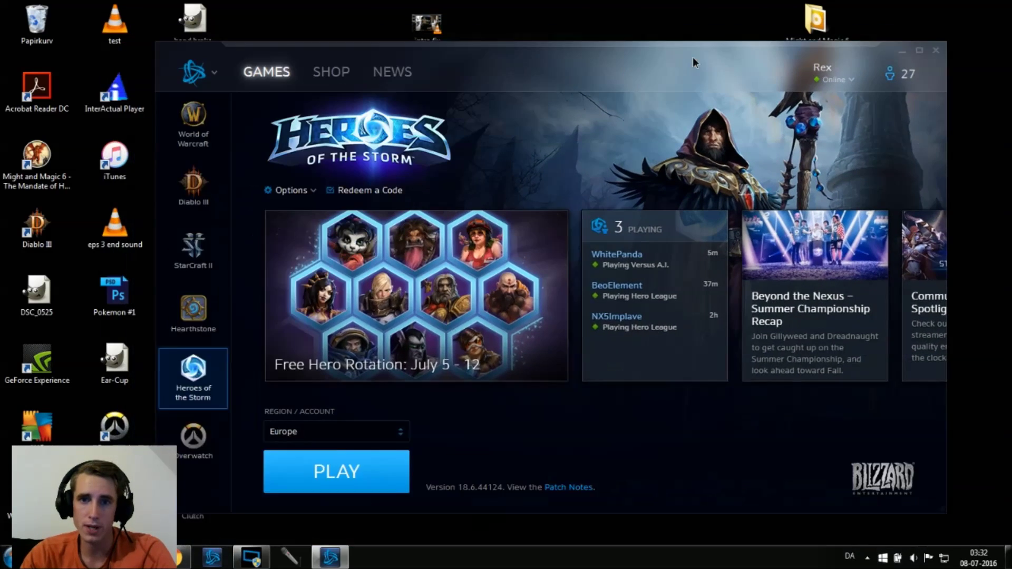
{"action": "left_click_drag", "start_coordinate": [637, 51], "coordinate": [692, 74]}
{"action": "left_click", "coordinate": [330, 557]}
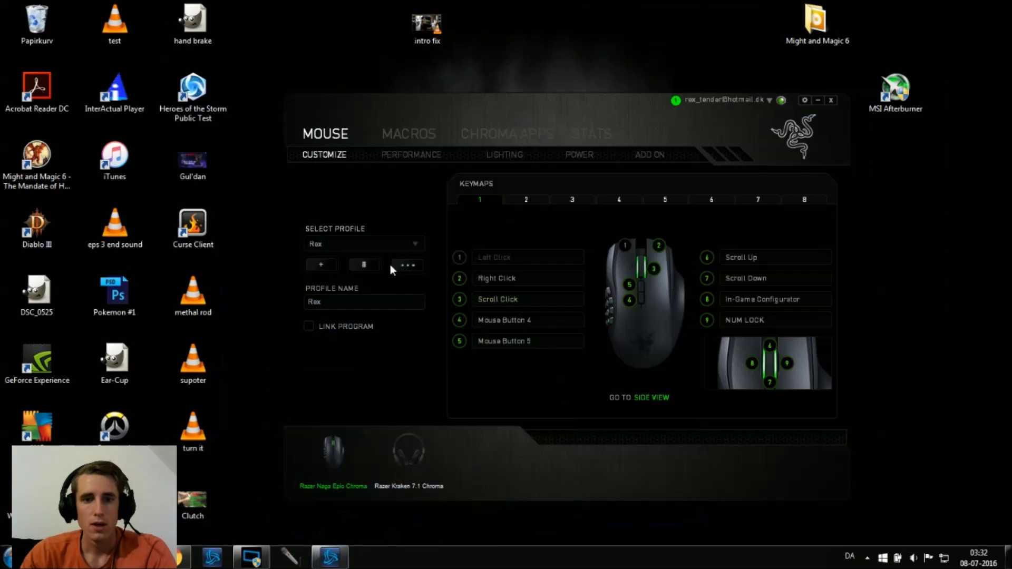